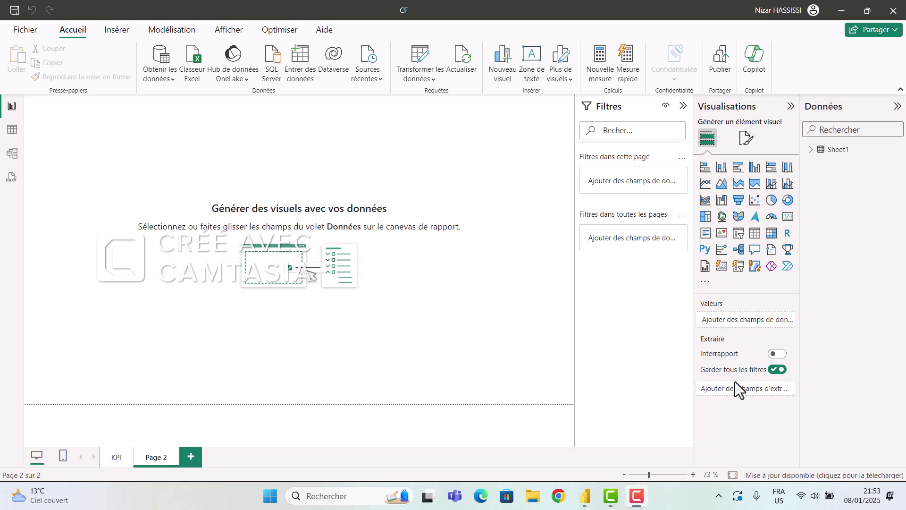
Step: Import Sheet1 from the HR_Data_1 Excel workbook for data transformation and promote its first row to column headers
click(159, 77)
click(185, 122)
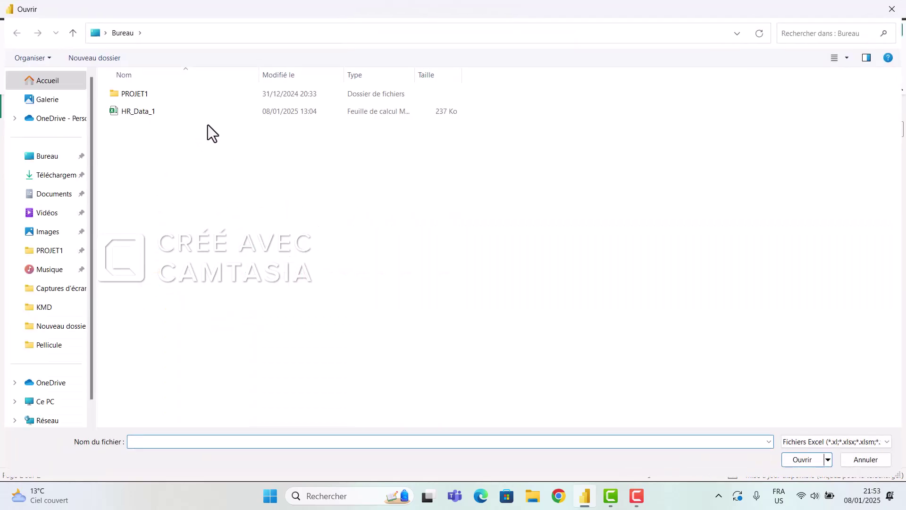
double_click(199, 117)
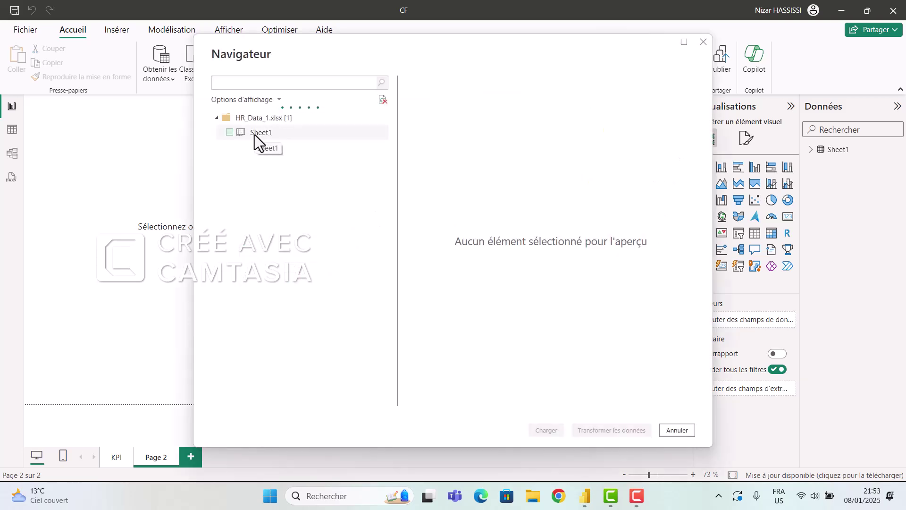
click(229, 133)
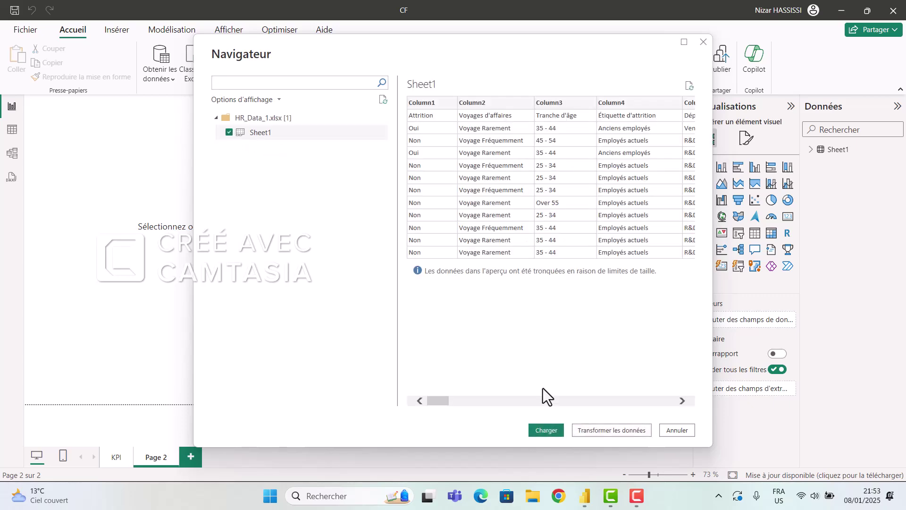
click(593, 432)
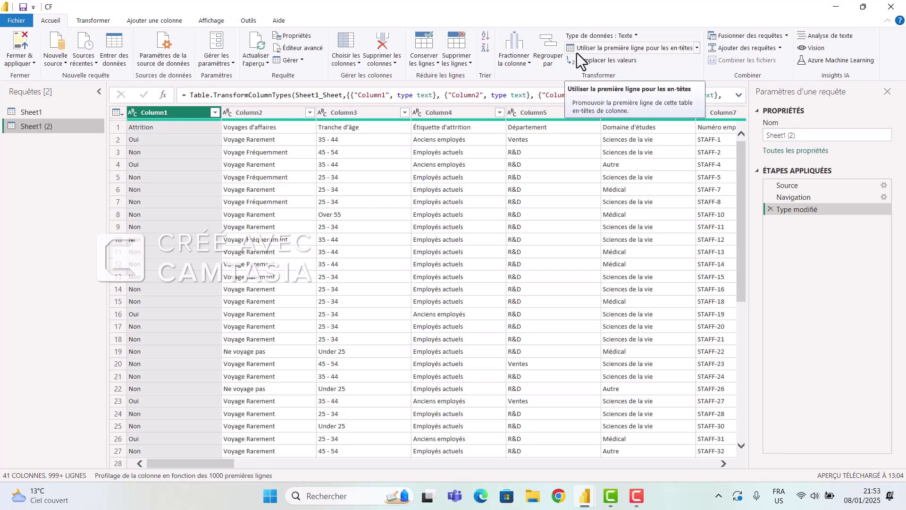
click(577, 53)
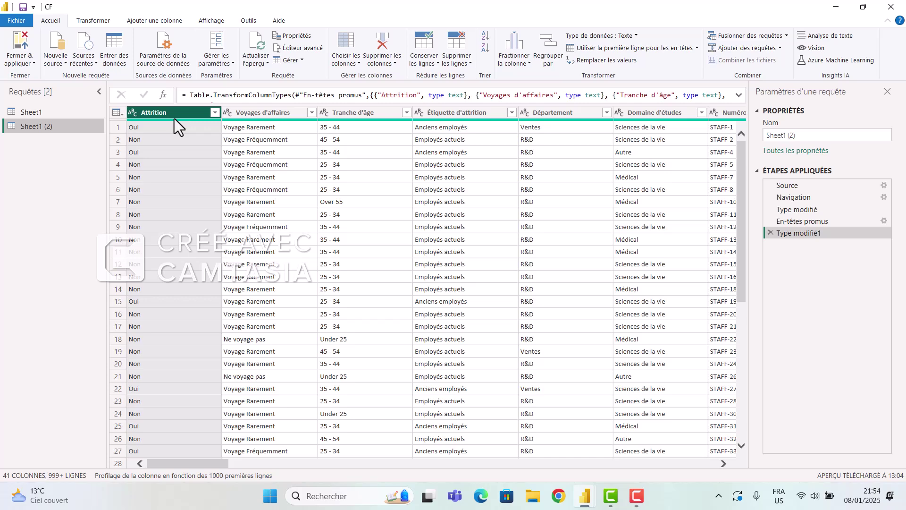
Step: Start a conditional column in the Sheet1 (2) query and name it "taux de prime d'anciente"
click(141, 21)
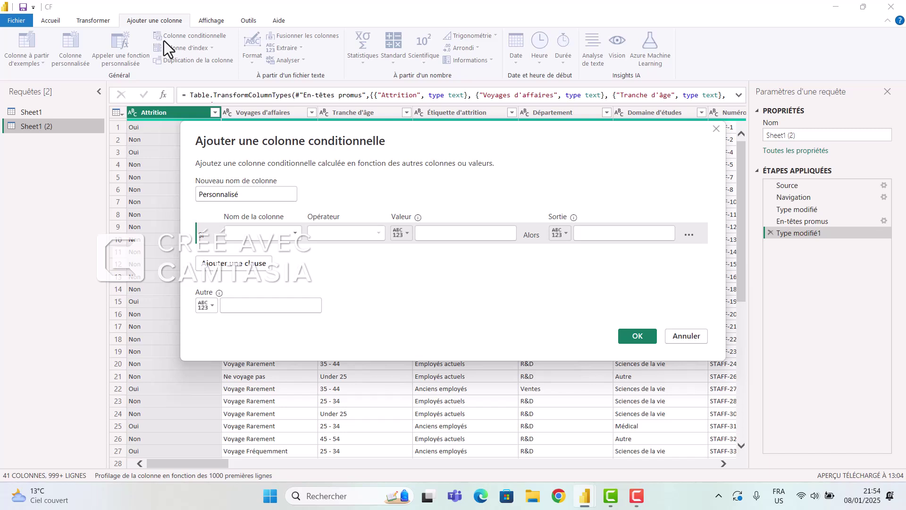
double_click(231, 193)
text(taux de )
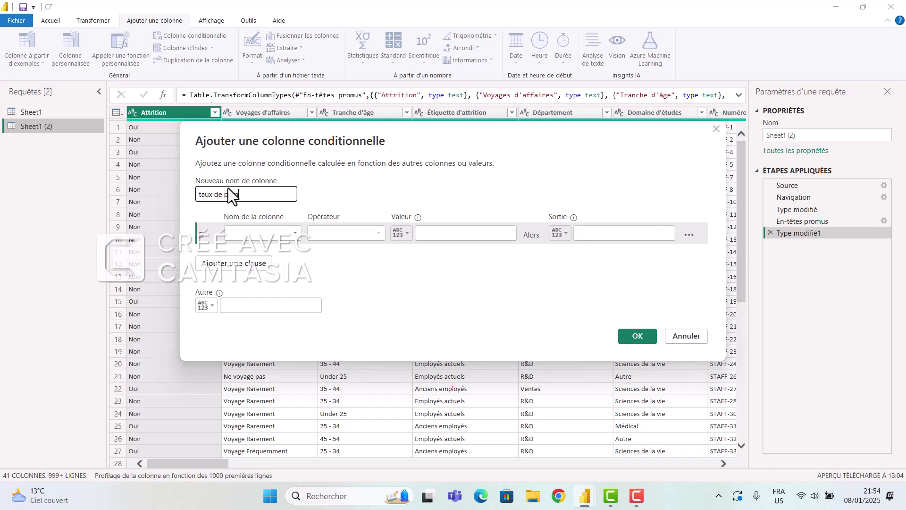
text(prime d'anciente)
Step: Define the first clause: if Années dans l'entreprise est supérieur ou égal à 2, output 5%
click(250, 233)
scroll(278, 313, down, 5)
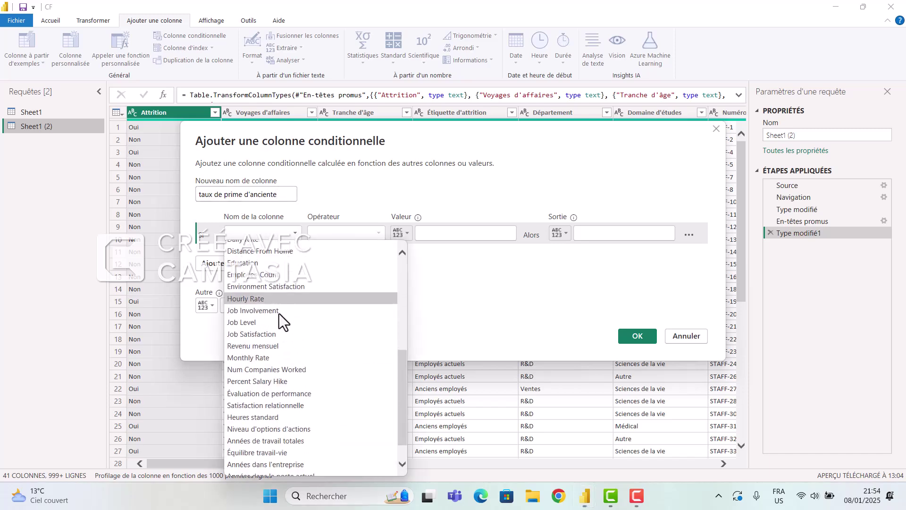
scroll(279, 313, down, 1)
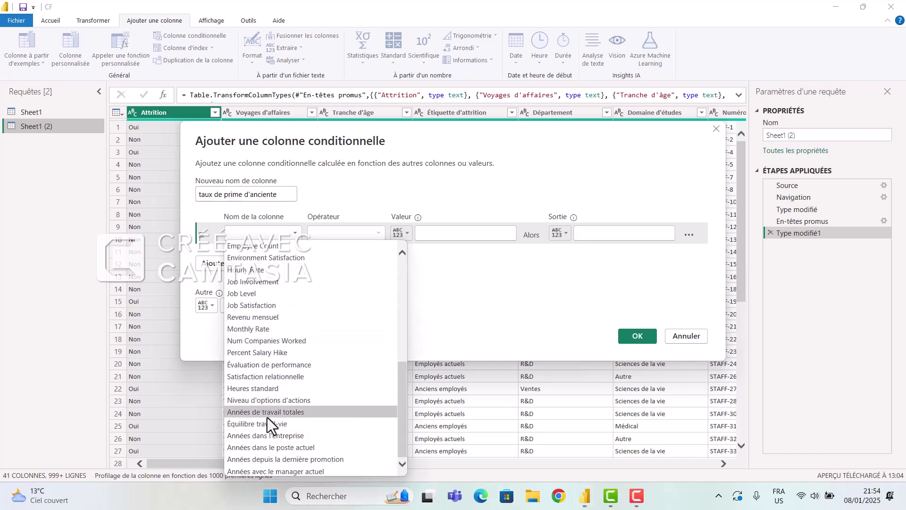
click(278, 441)
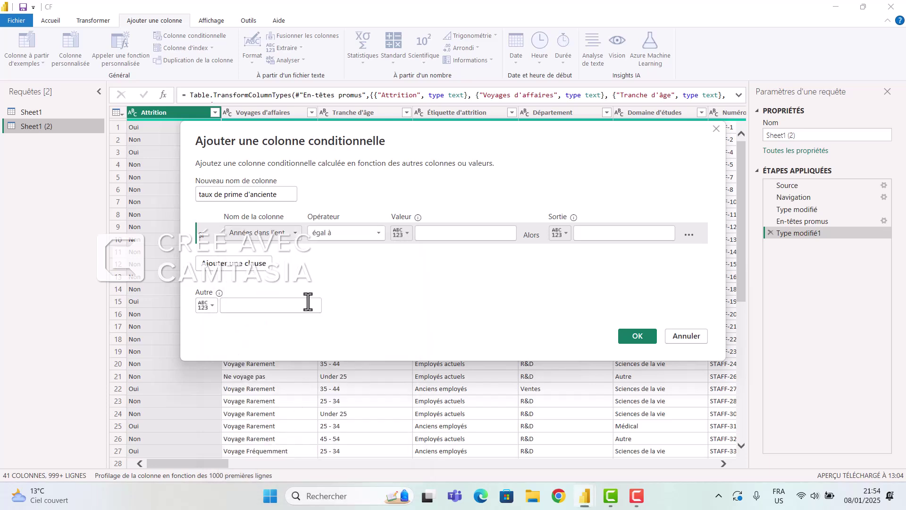
click(335, 236)
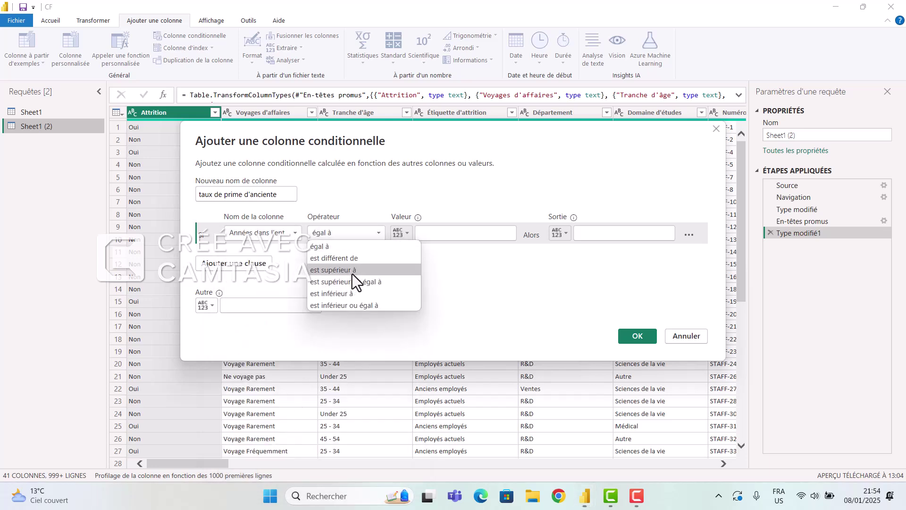
click(355, 281)
click(460, 233)
text(2)
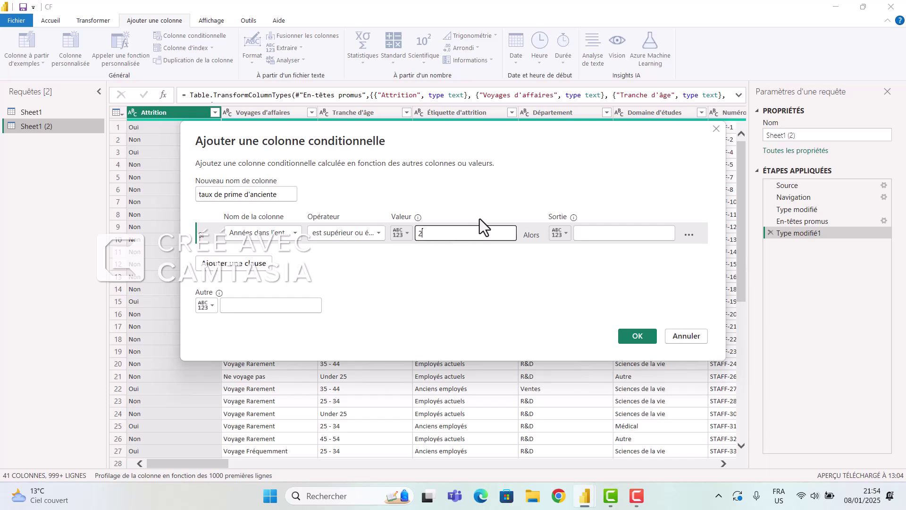
click(634, 233)
text(5%)
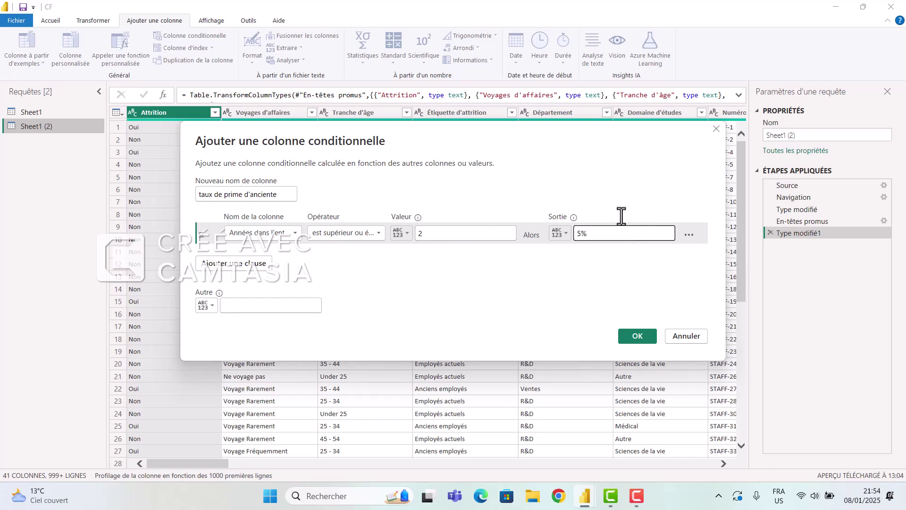
Step: Add two more clauses and define the second: if Années dans l'entreprise est supérieur ou égal à 5, output 10%
click(240, 271)
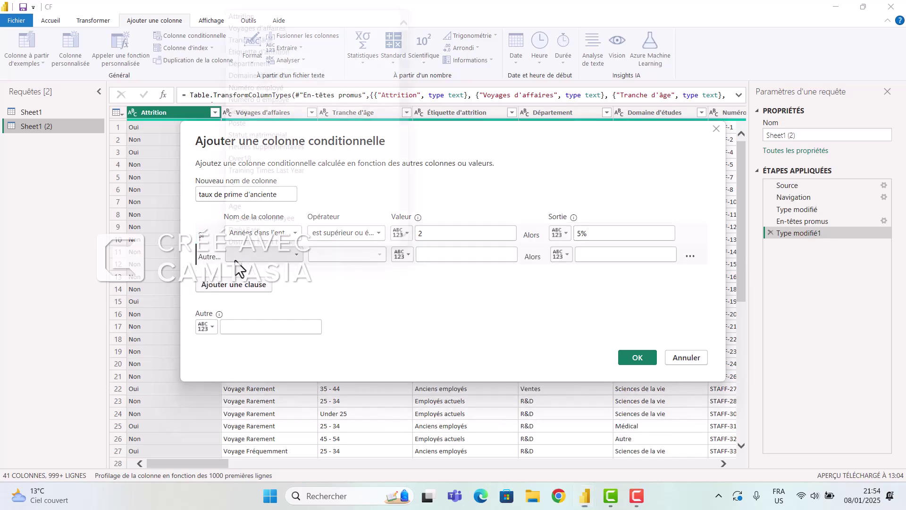
click(237, 284)
click(260, 255)
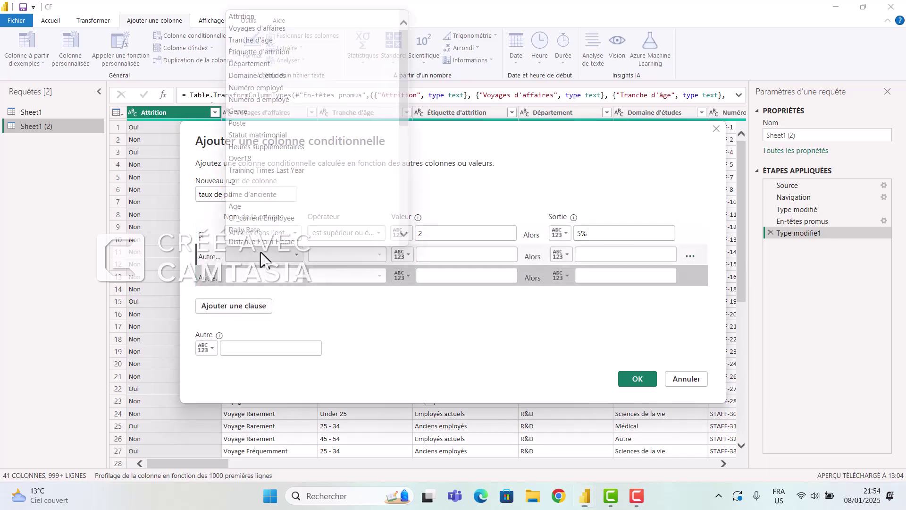
scroll(304, 145, down, 6)
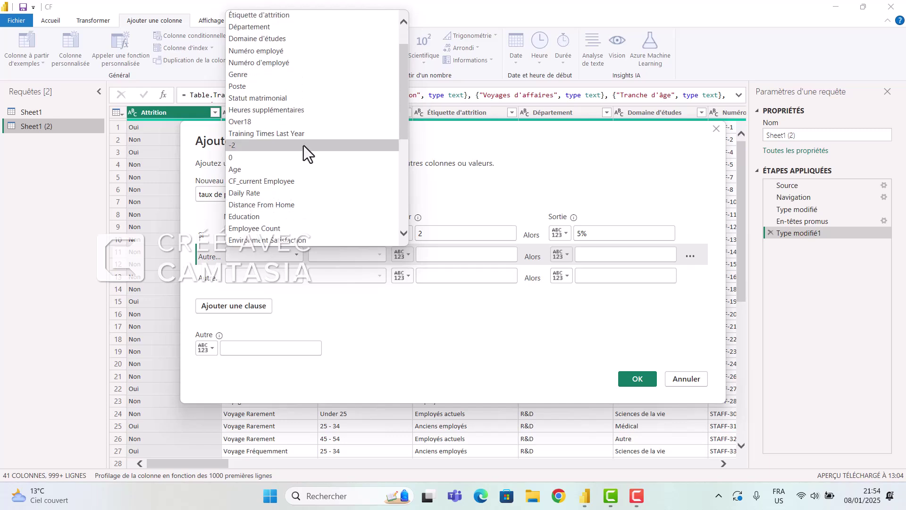
scroll(299, 192, down, 2)
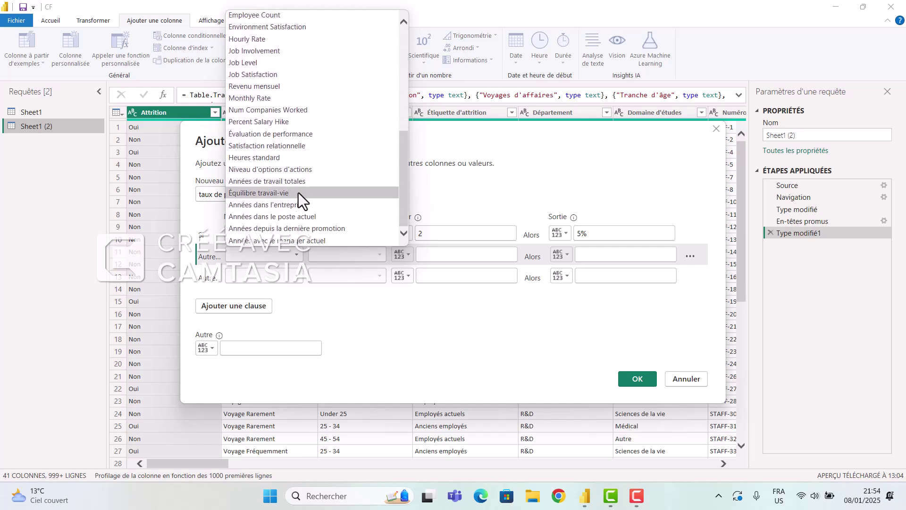
click(293, 205)
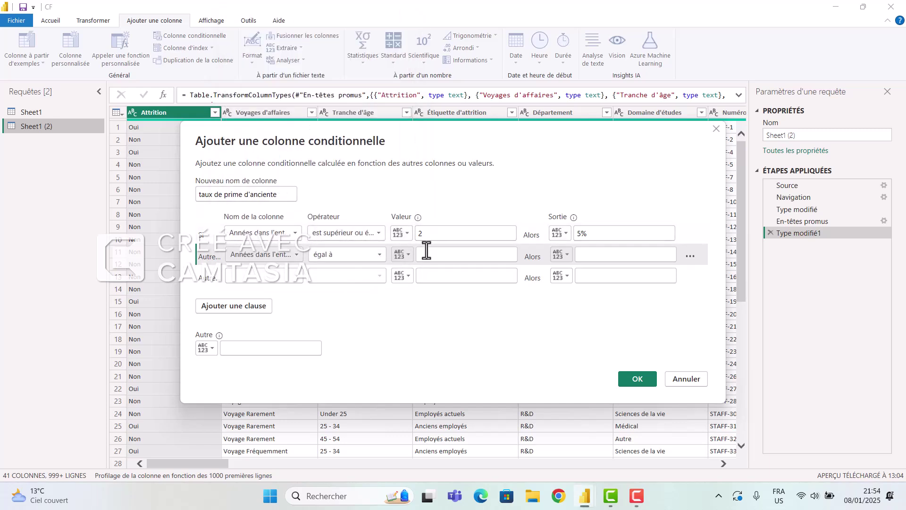
click(333, 255)
click(360, 303)
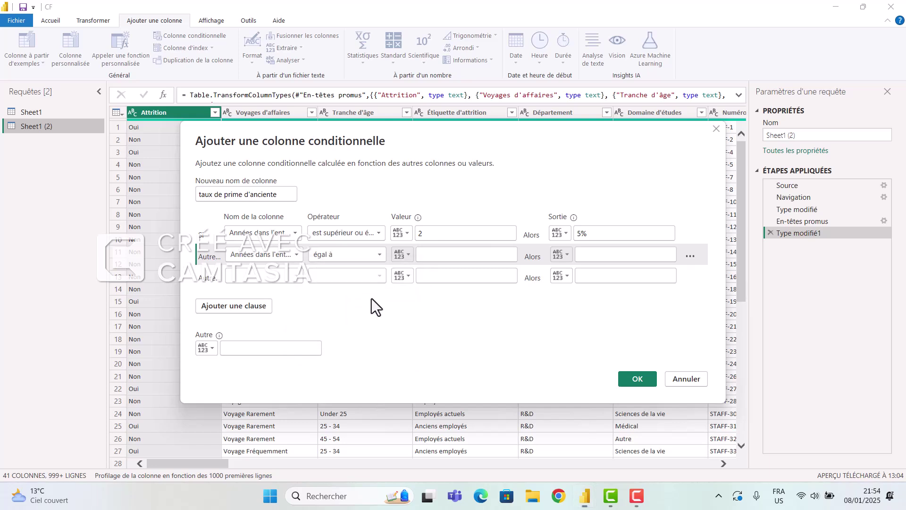
click(446, 255)
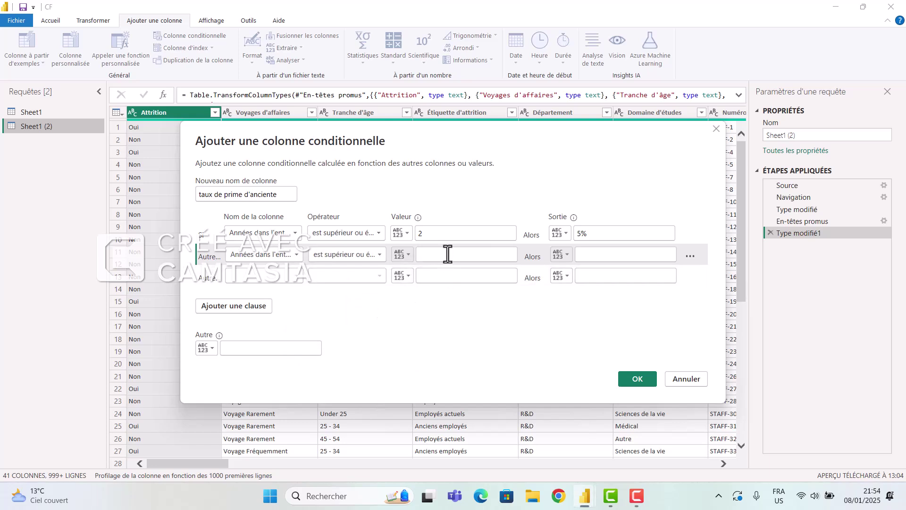
text(5)
click(641, 255)
text(10%)
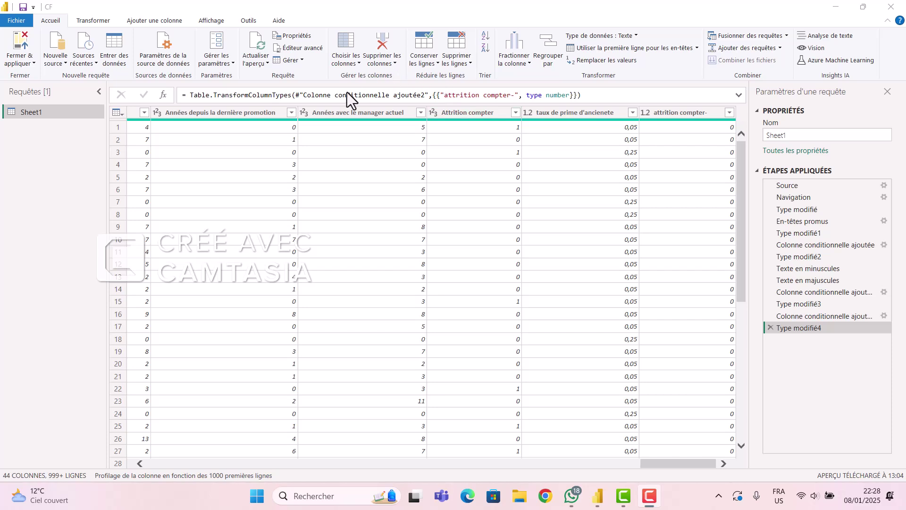
Step: Apply the query changes and close the Power Query Editor
click(22, 51)
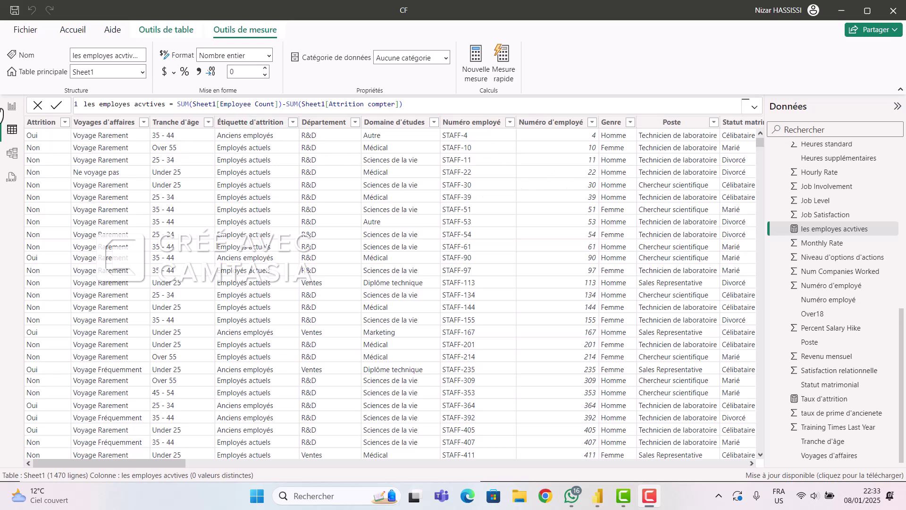
Step: Show the report view and cross-filter the KPI page by Responsable des ventes in the monthly income by position chart
click(11, 106)
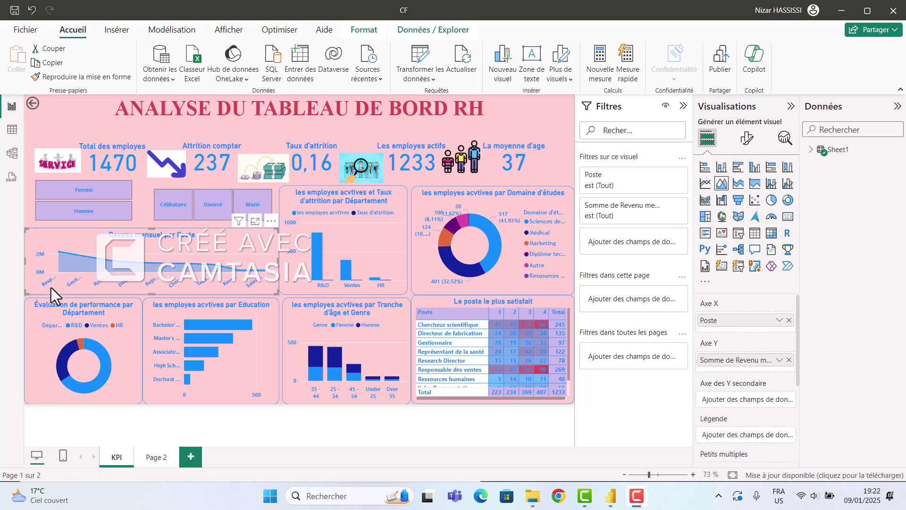
click(58, 251)
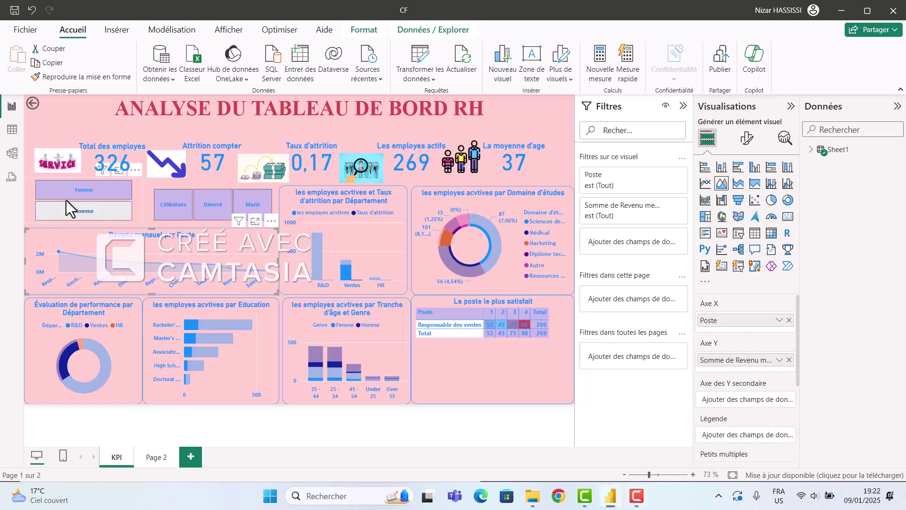